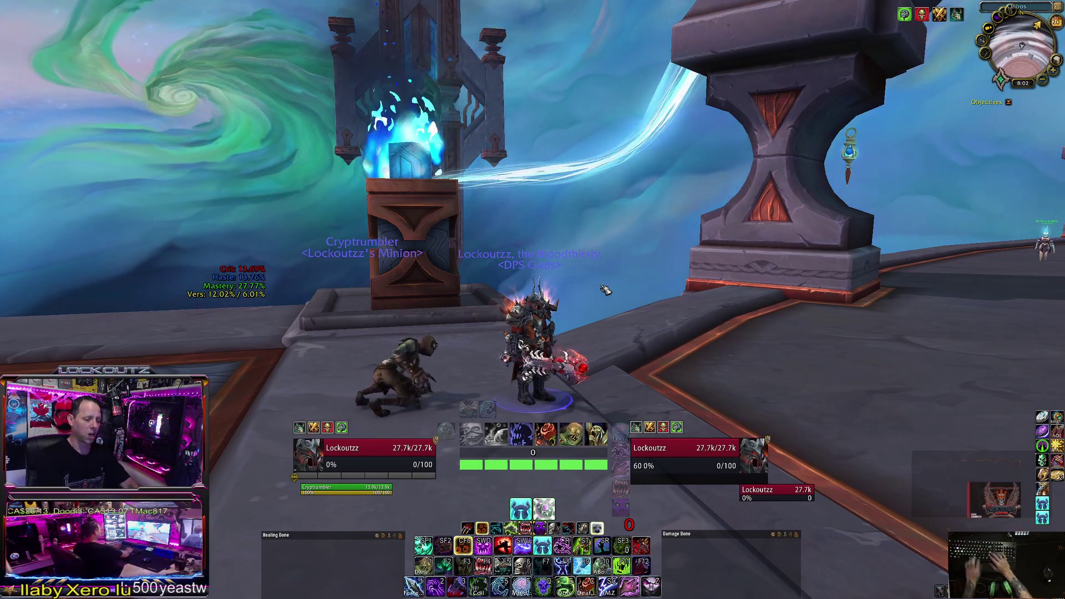
- Open Shadowed UF with /suf and uncheck Lock frames to show example unit frames
key(Return)
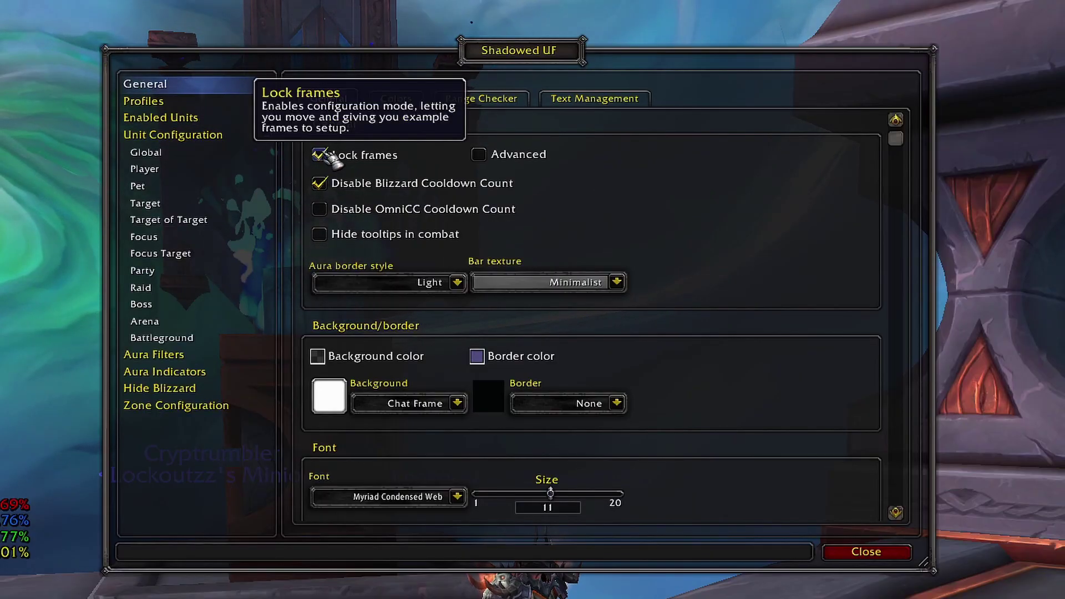
click(419, 82)
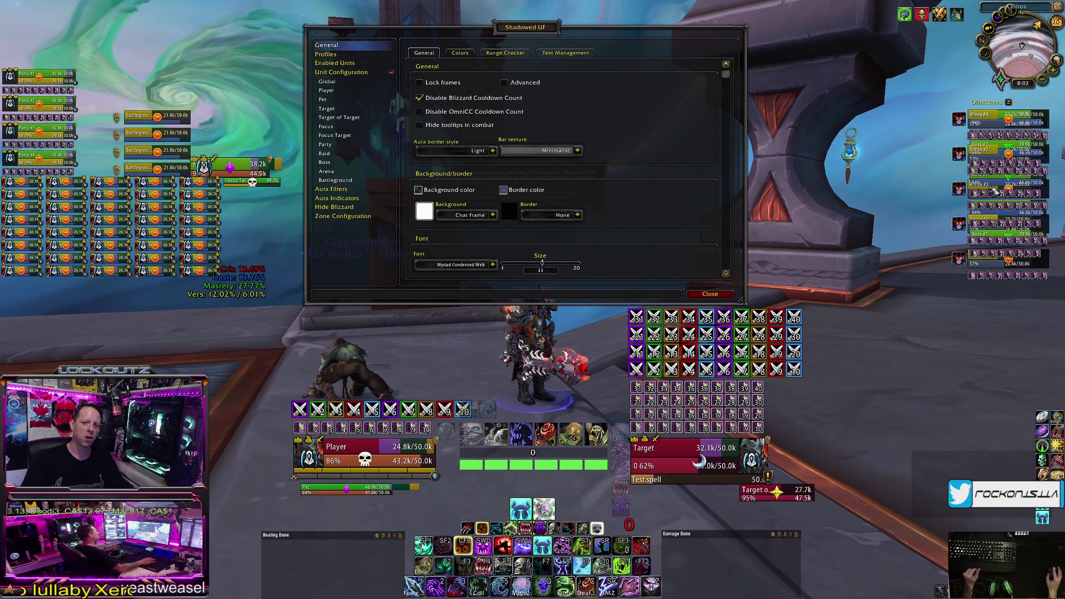
- Drag the Arena example frames left off the Boss frames, then nudge them slightly right
drag(1009, 120, 874, 123)
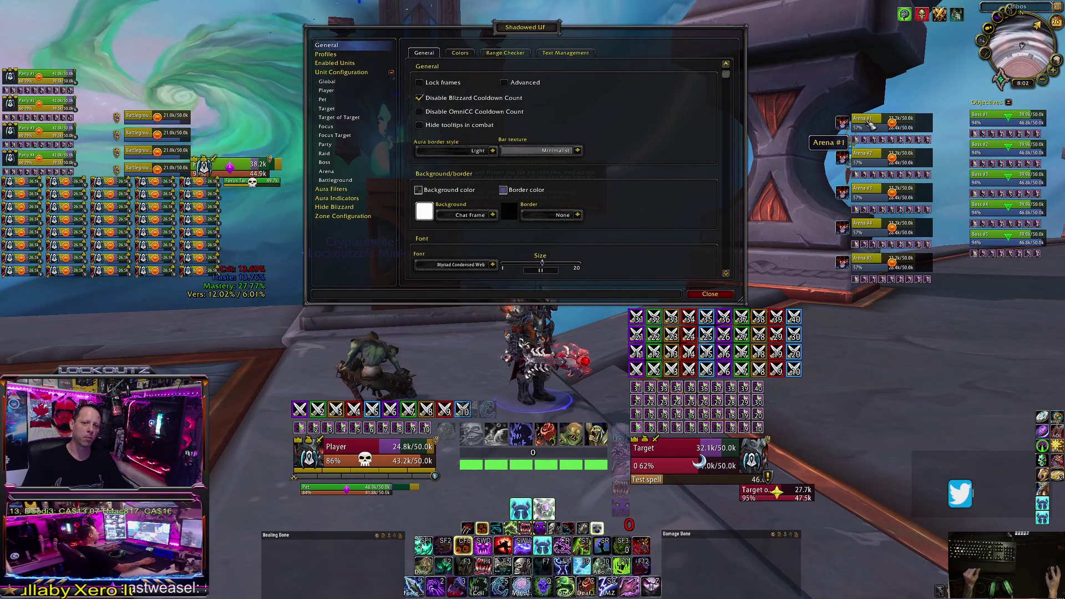
drag(888, 121, 1001, 122)
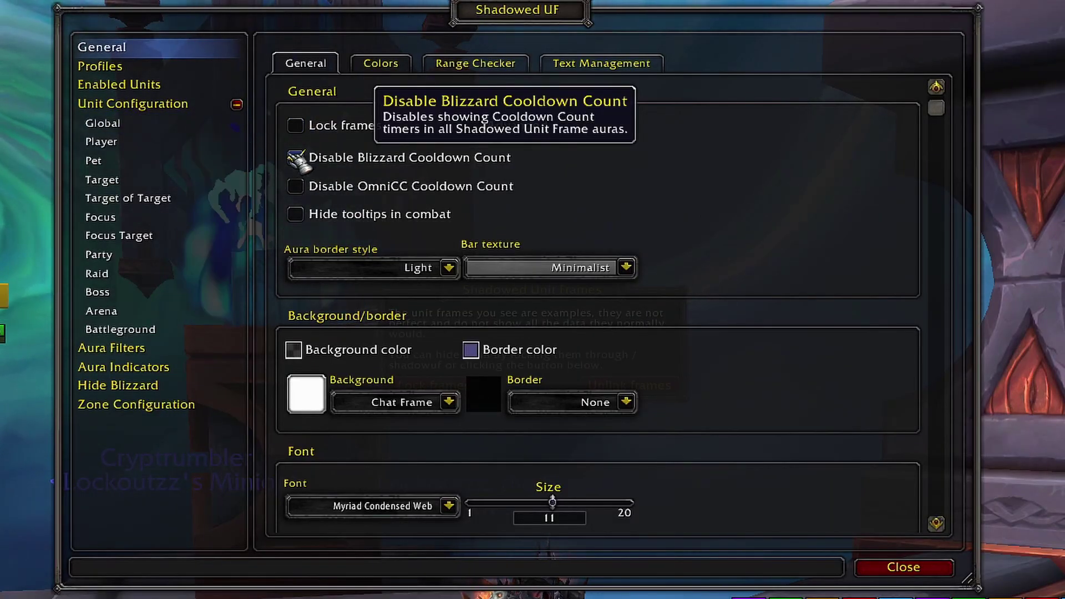
- Scroll through the Enabled Units and Hide Blizzard options, then show Player's General settings
click(129, 136)
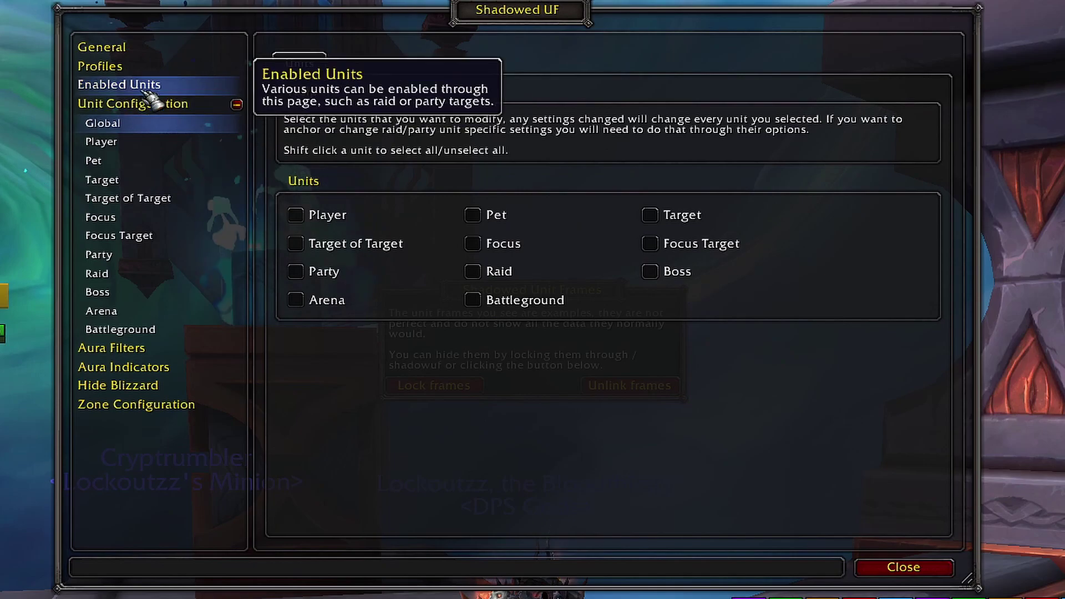
click(125, 85)
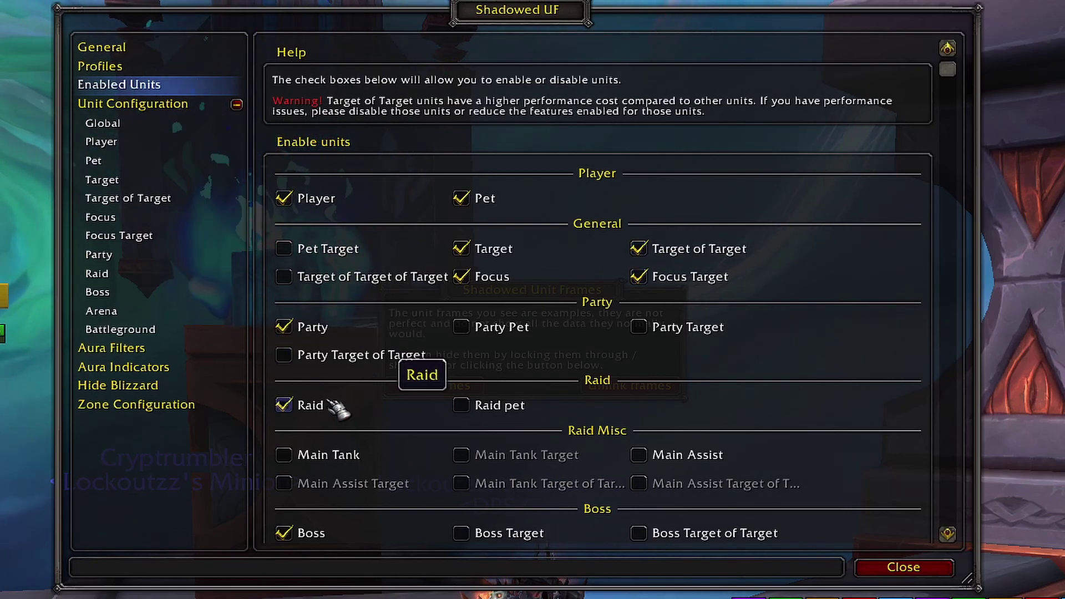
scroll(435, 393, down, 3)
drag(948, 190, 943, 560)
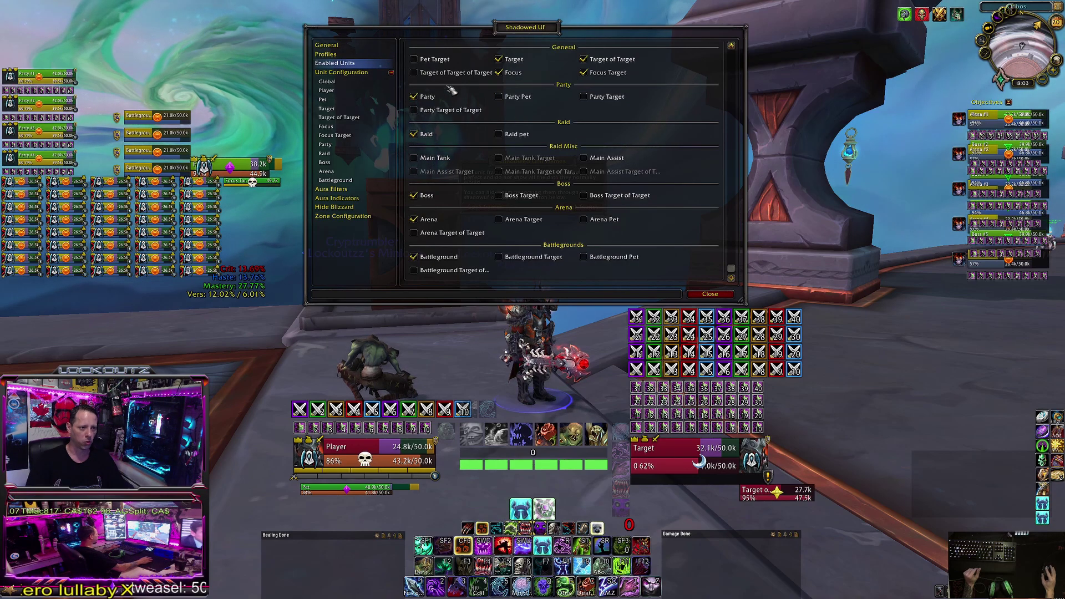
click(334, 207)
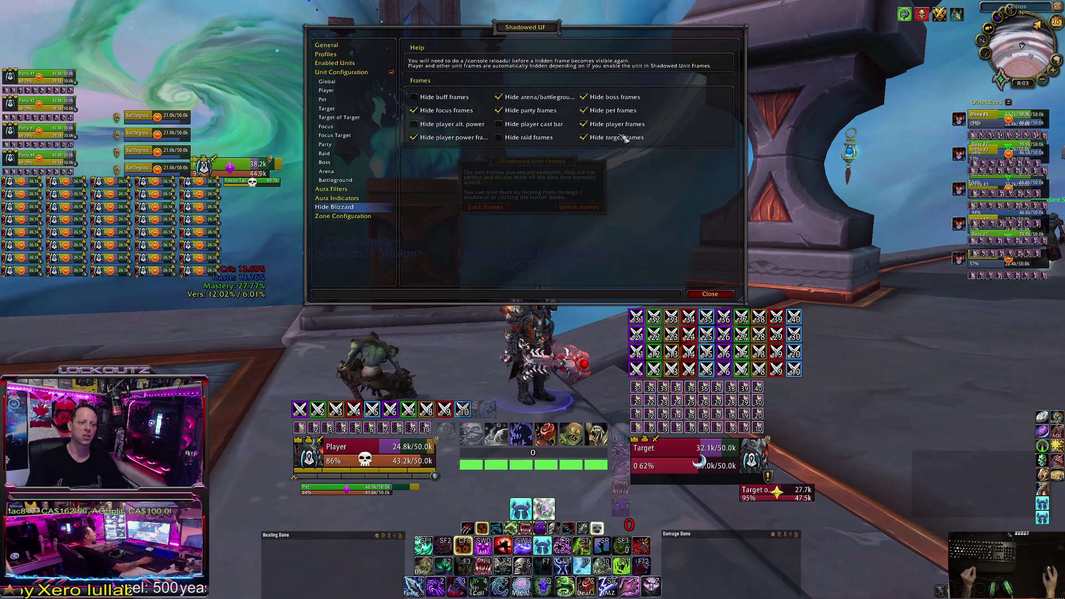
click(360, 91)
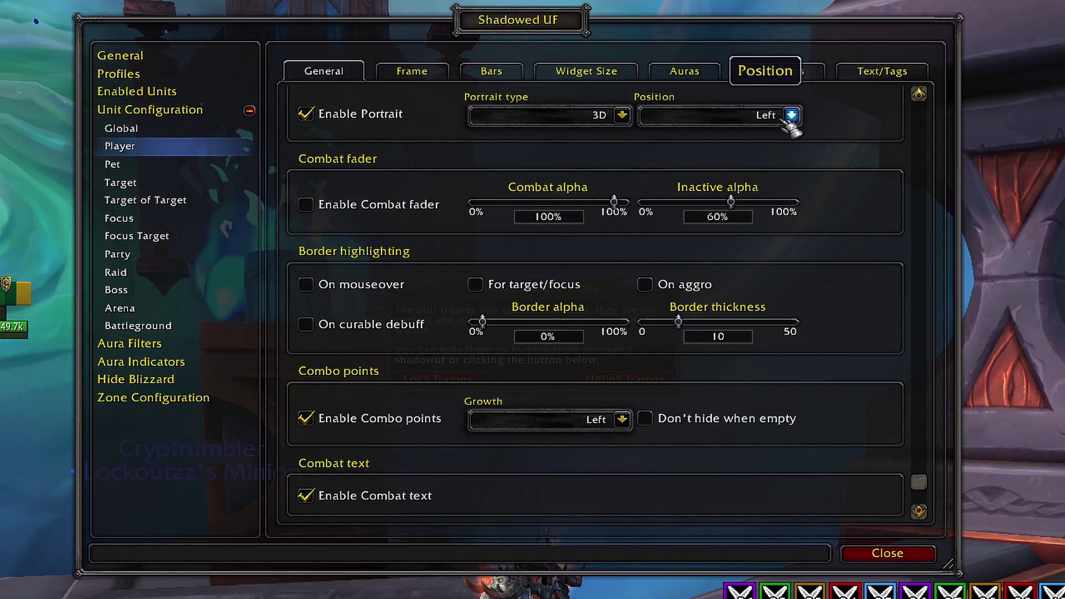
- View Player's Frame tab, then Target's Frame settings: scale 150%, height 69, width 190
click(422, 74)
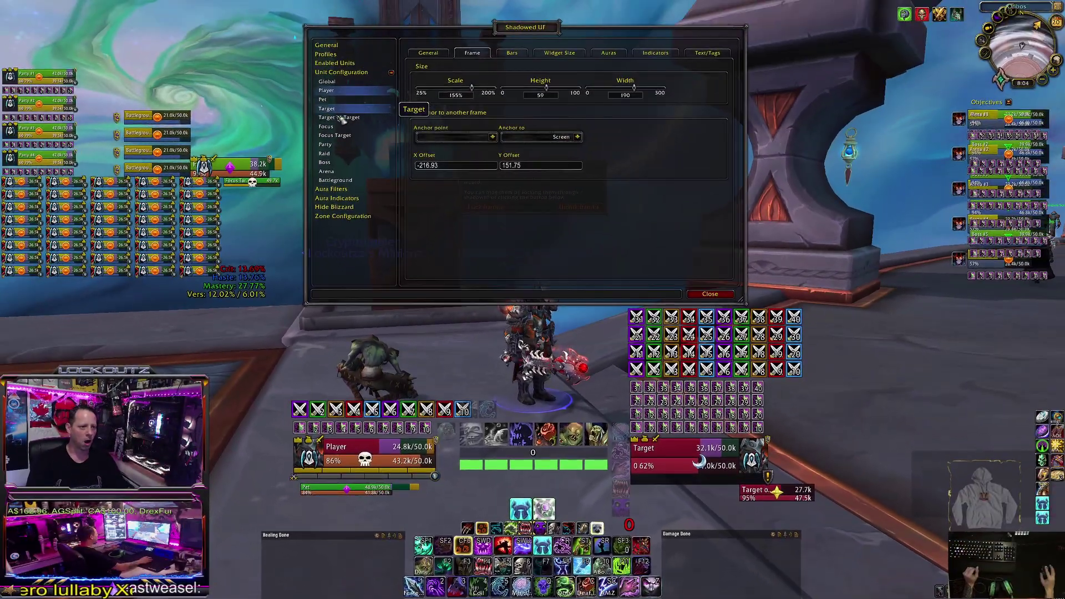
click(344, 112)
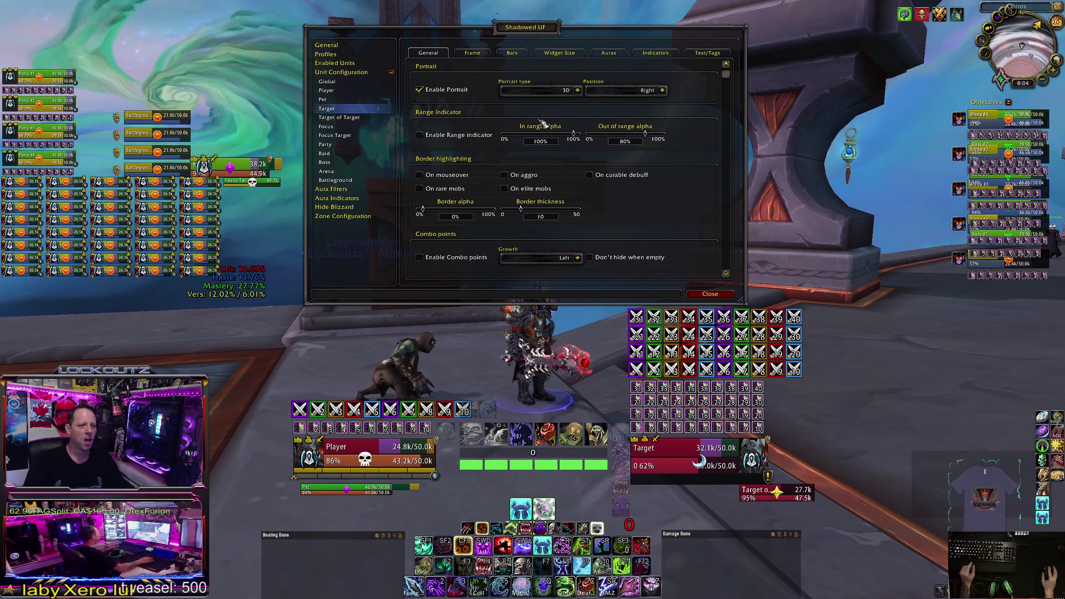
click(472, 53)
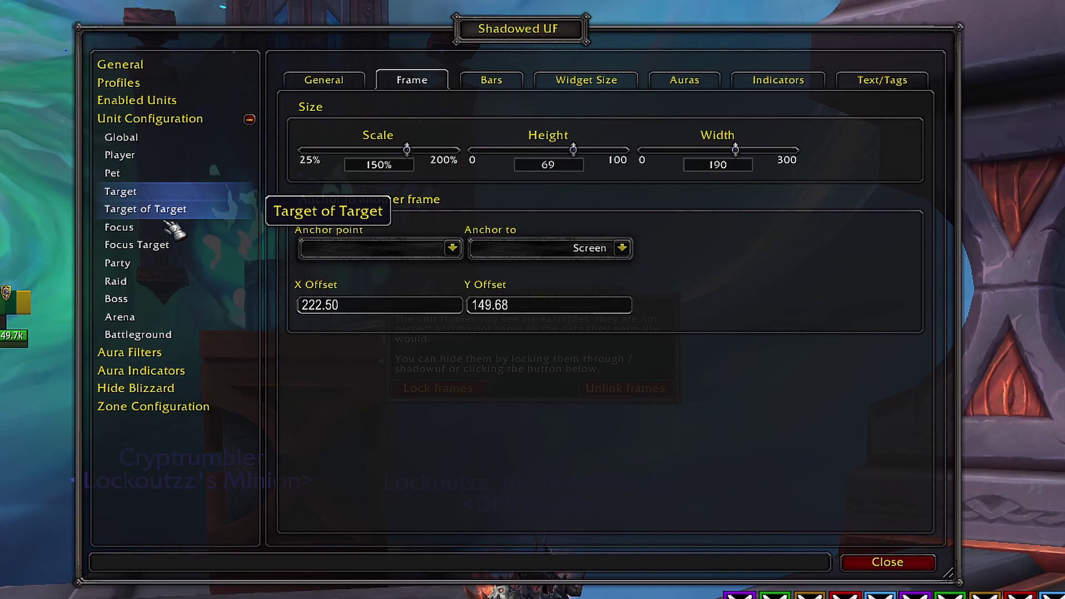
- Check the Focus and Focus Target Frame tabs, then show Battleground's General settings
click(183, 230)
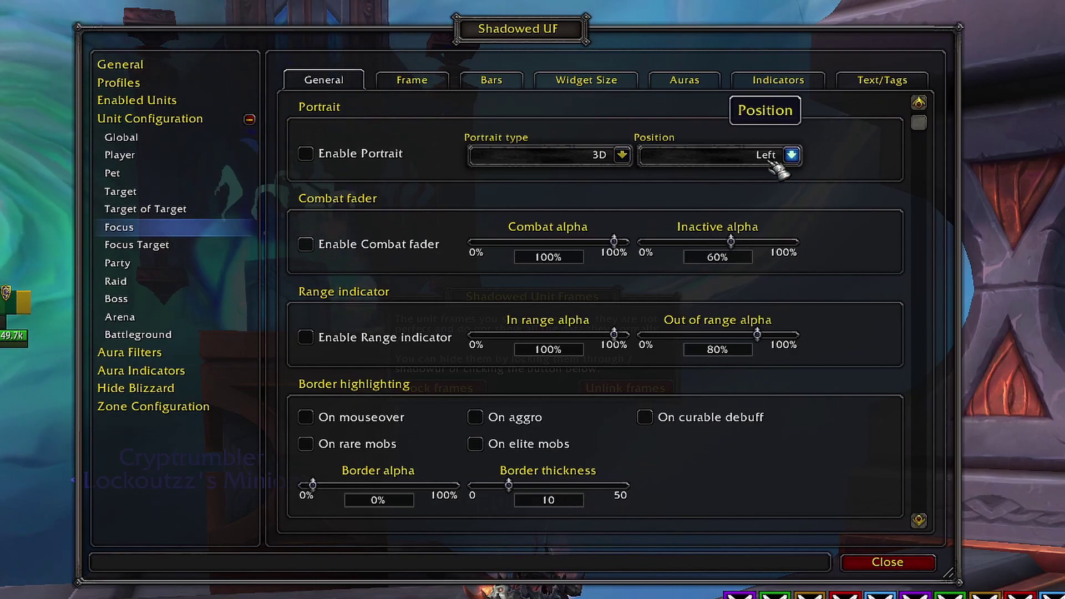
click(422, 84)
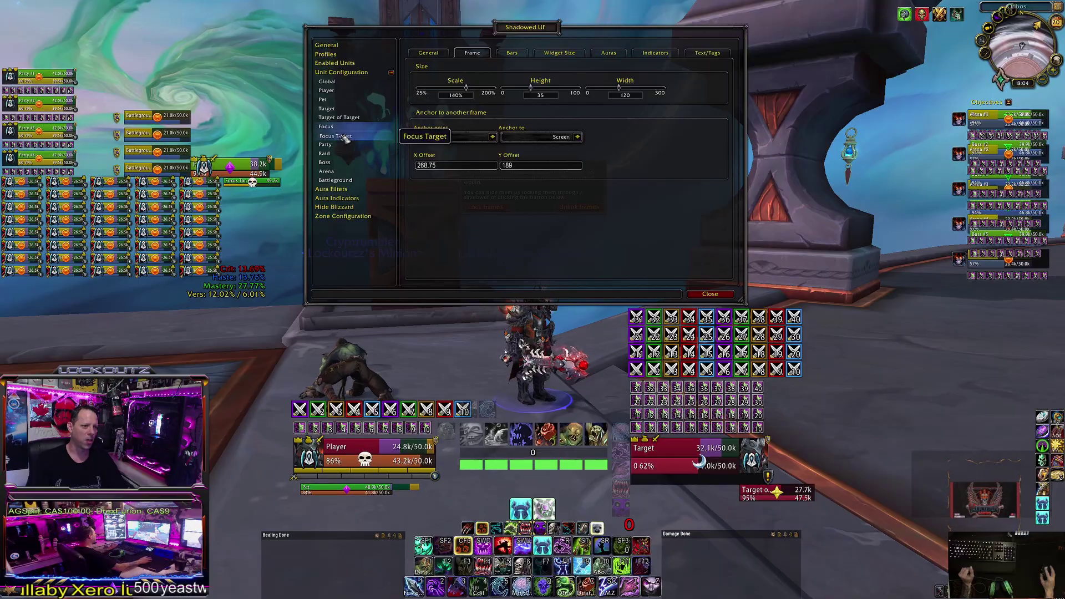
click(343, 137)
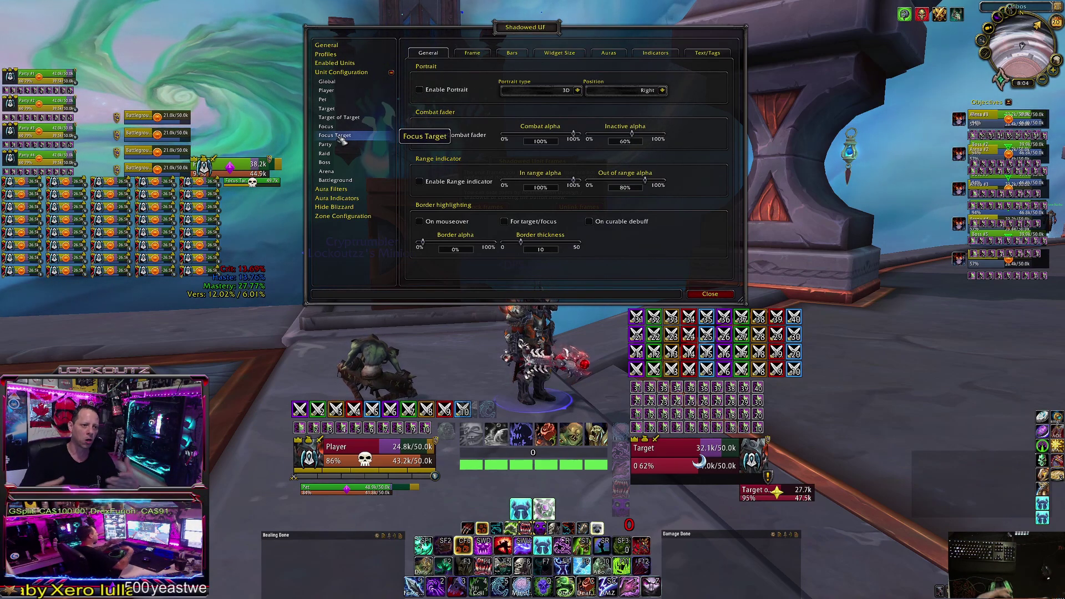
click(472, 52)
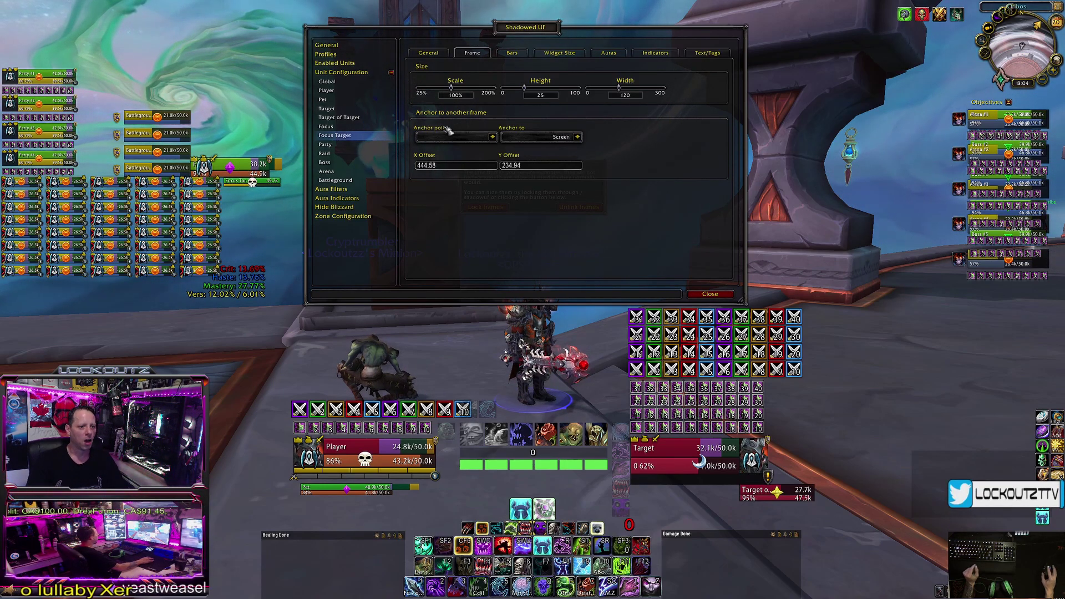
click(342, 181)
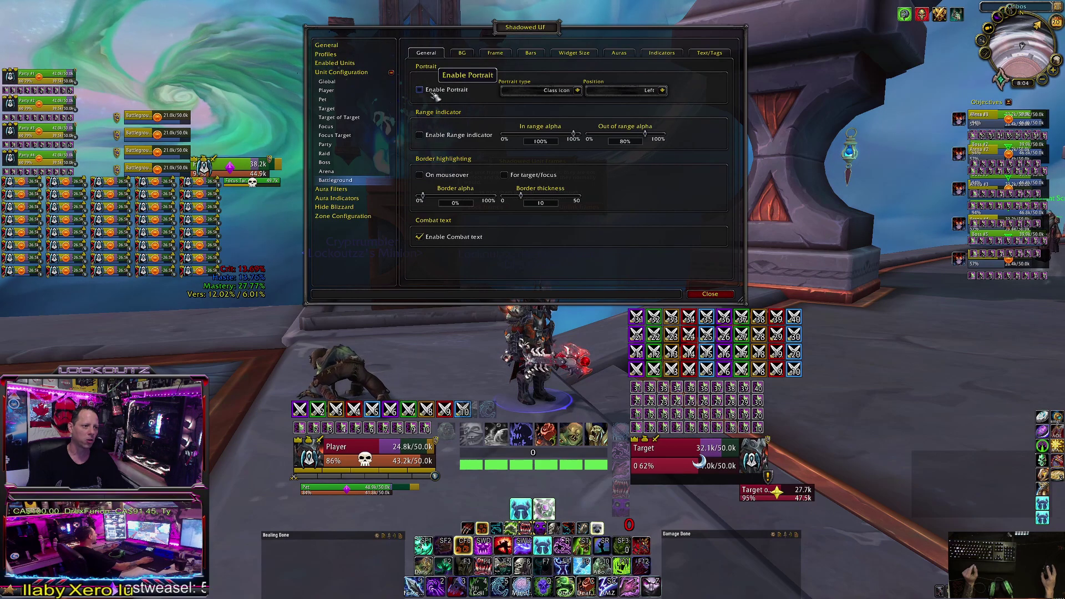
- Toggle Battleground portraits on and off, then view Pet's Frame settings: scale 100%, height 30, width 190
click(419, 90)
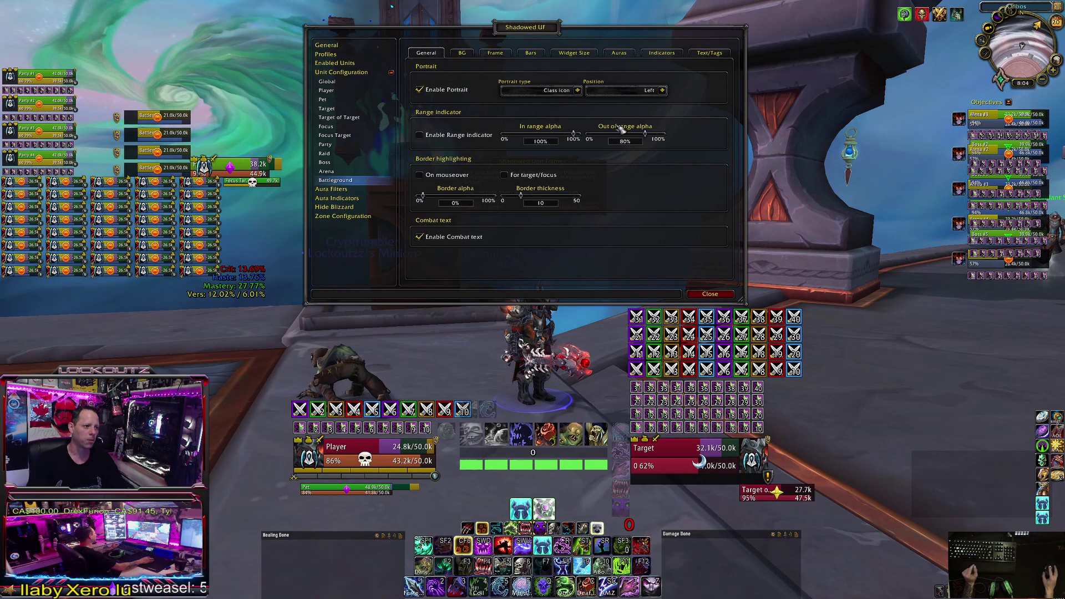
click(419, 91)
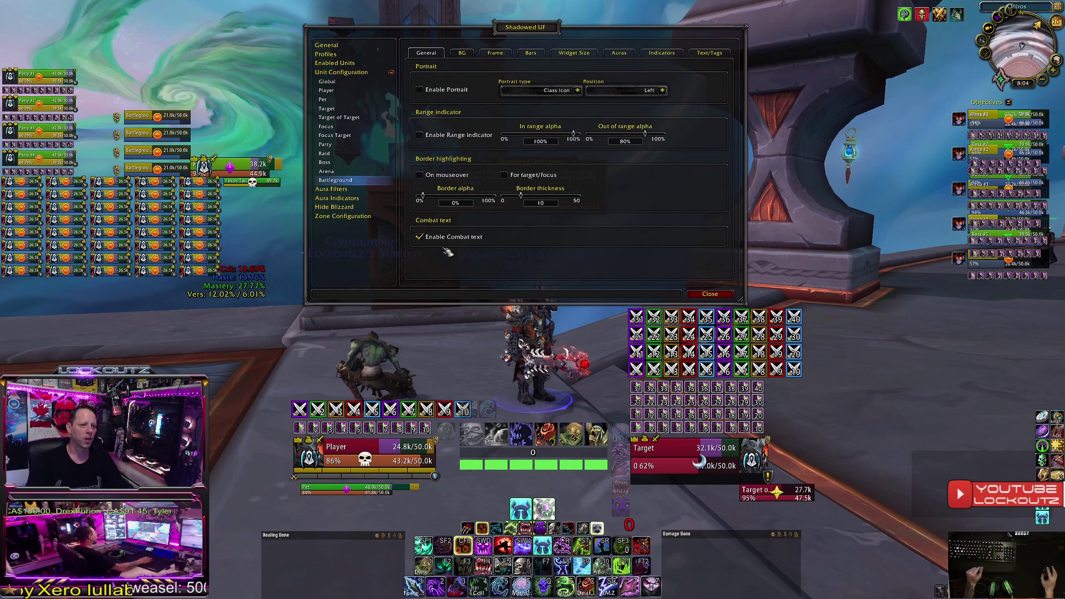
click(471, 55)
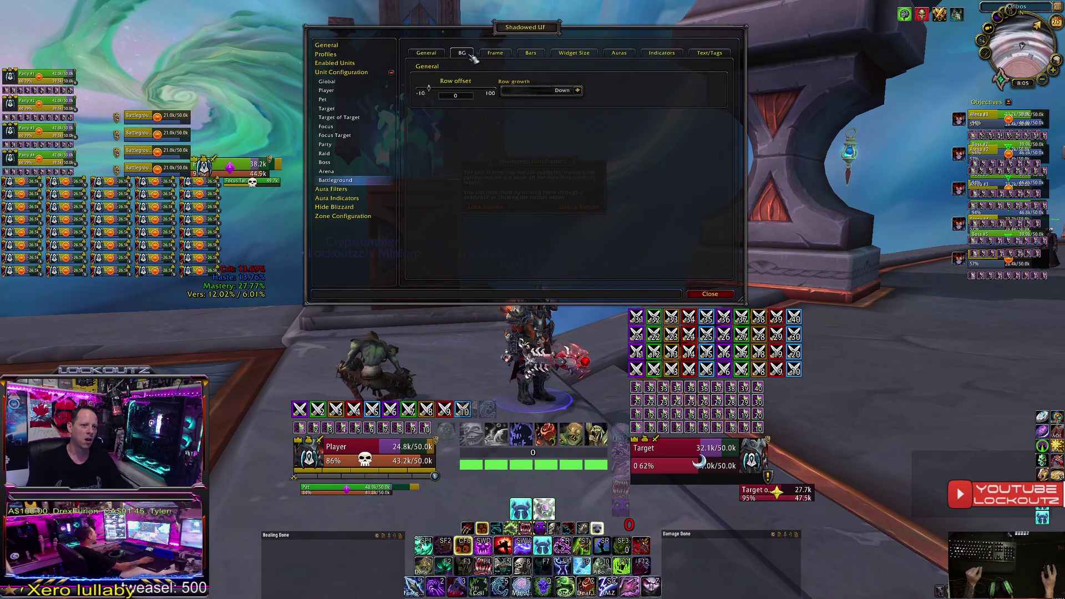
click(531, 52)
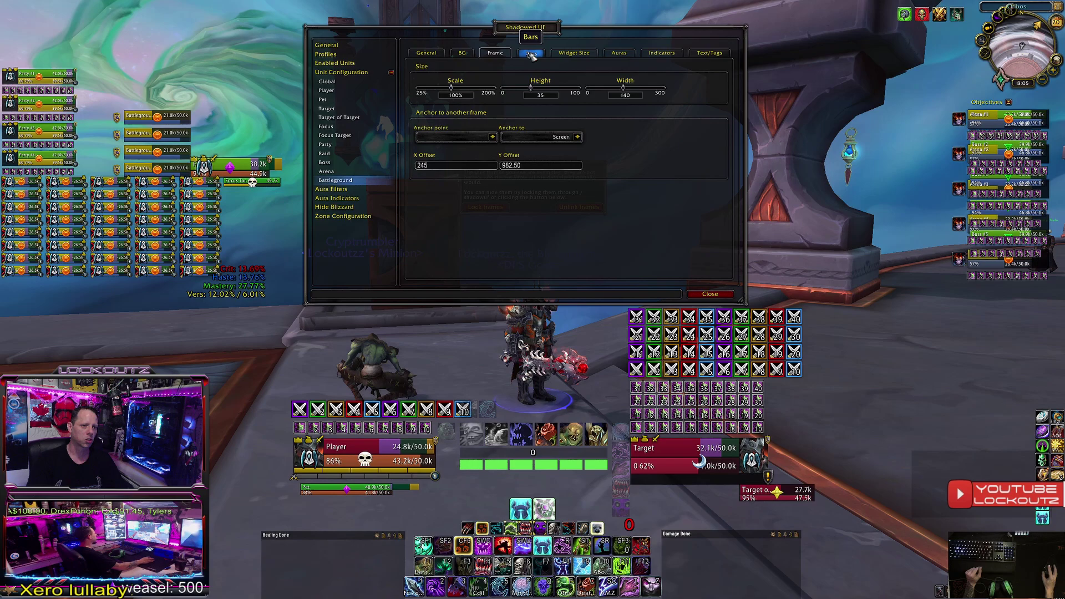
click(426, 53)
click(322, 99)
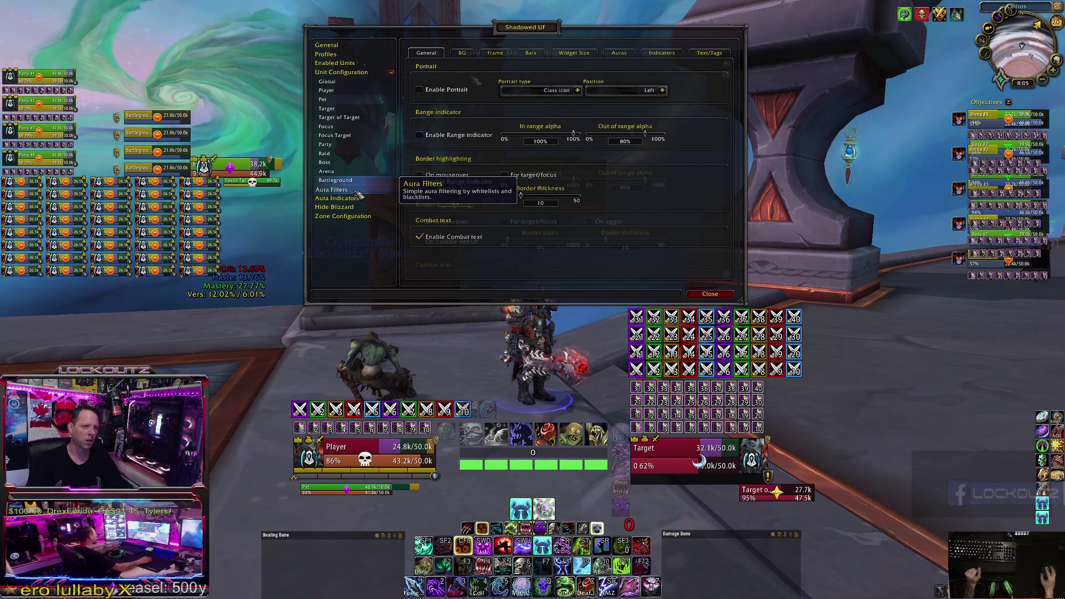
click(473, 54)
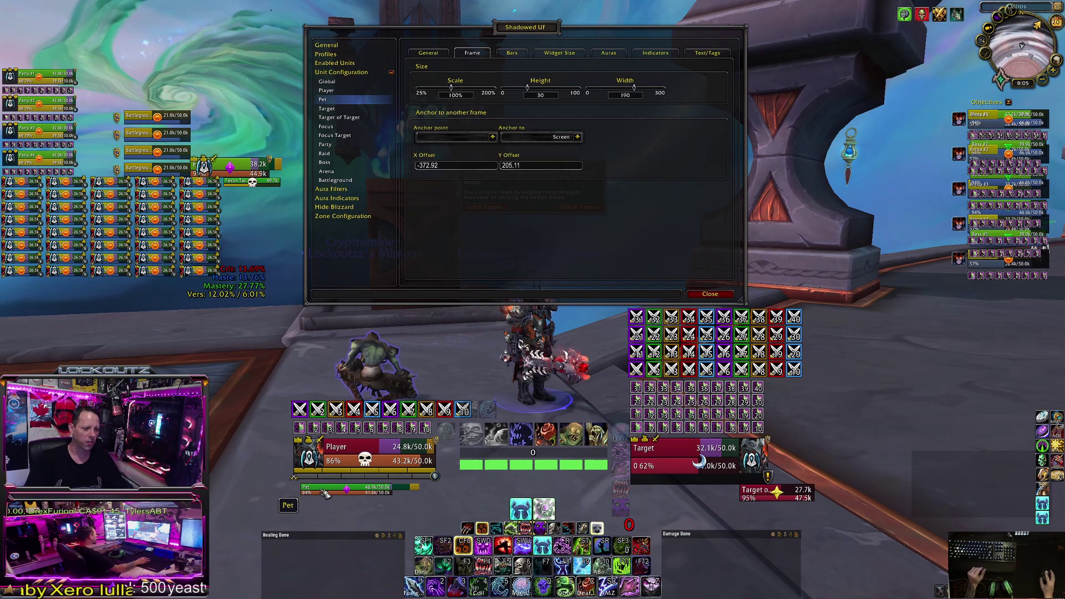
- Nudge the Pet frame slightly left and up, then step through Target and Focus Target to Party
mouse_move(325, 493)
mouse_down()
mouse_move(421, 505)
mouse_move(333, 503)
mouse_move(327, 493)
mouse_up()
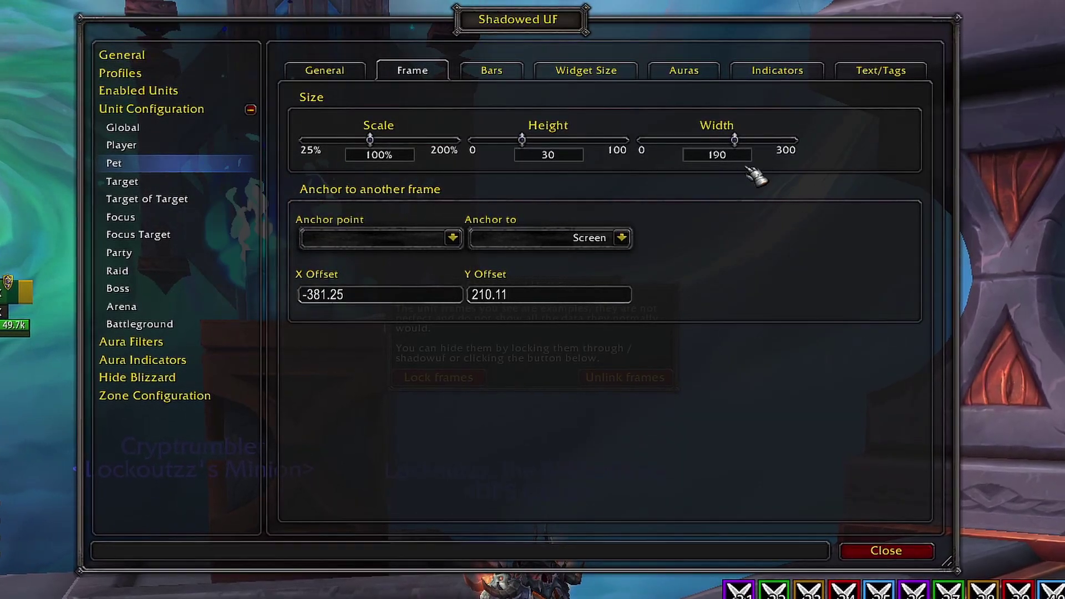
click(228, 181)
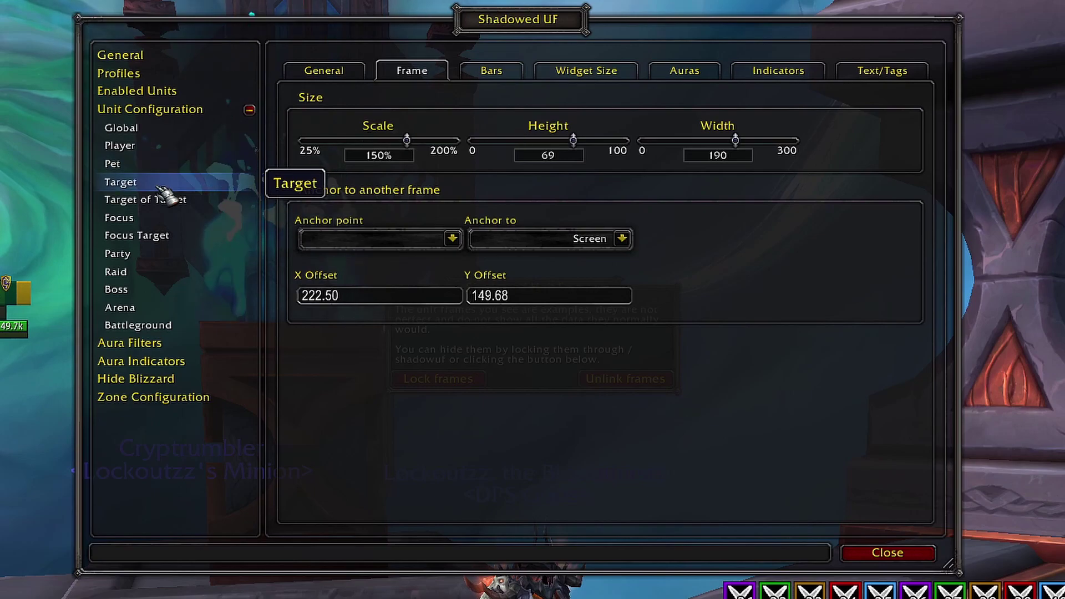
click(244, 236)
click(183, 254)
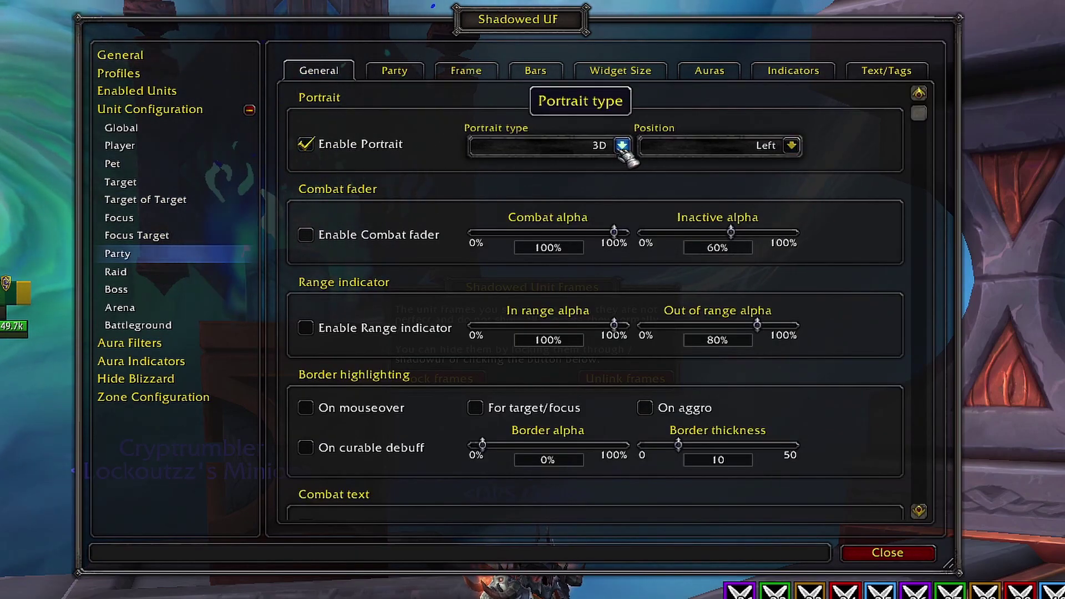
- Check Party's row growth and frame size, then show Raid's General settings
click(395, 70)
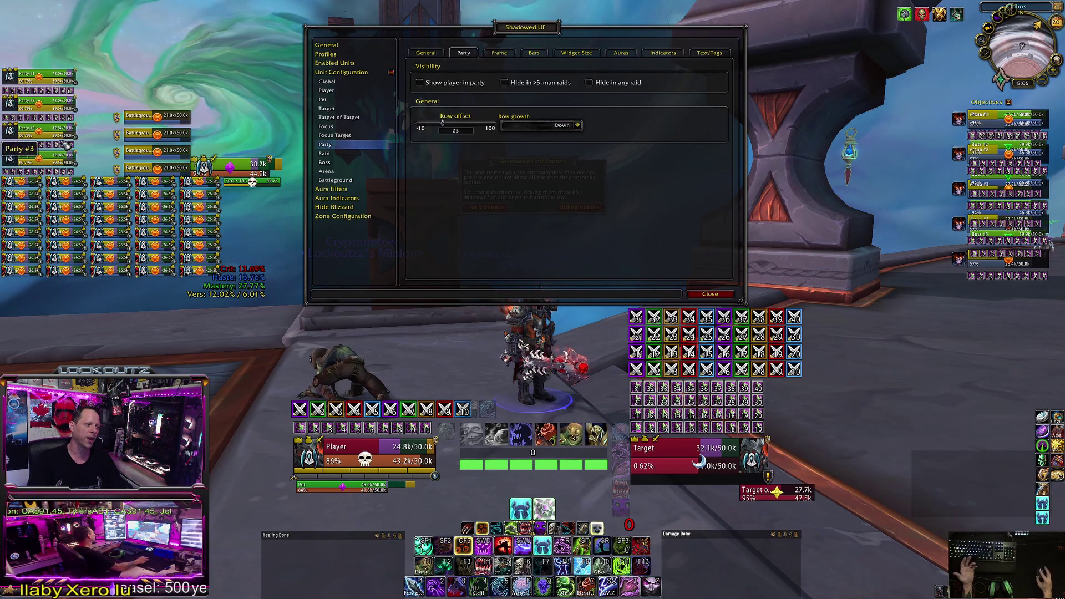
click(510, 54)
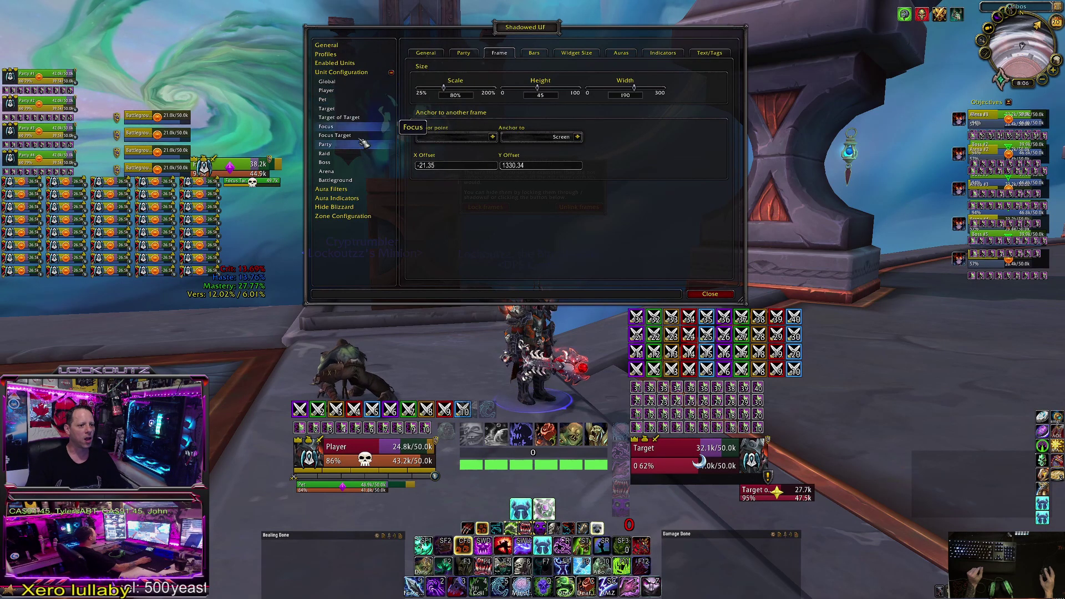
click(360, 153)
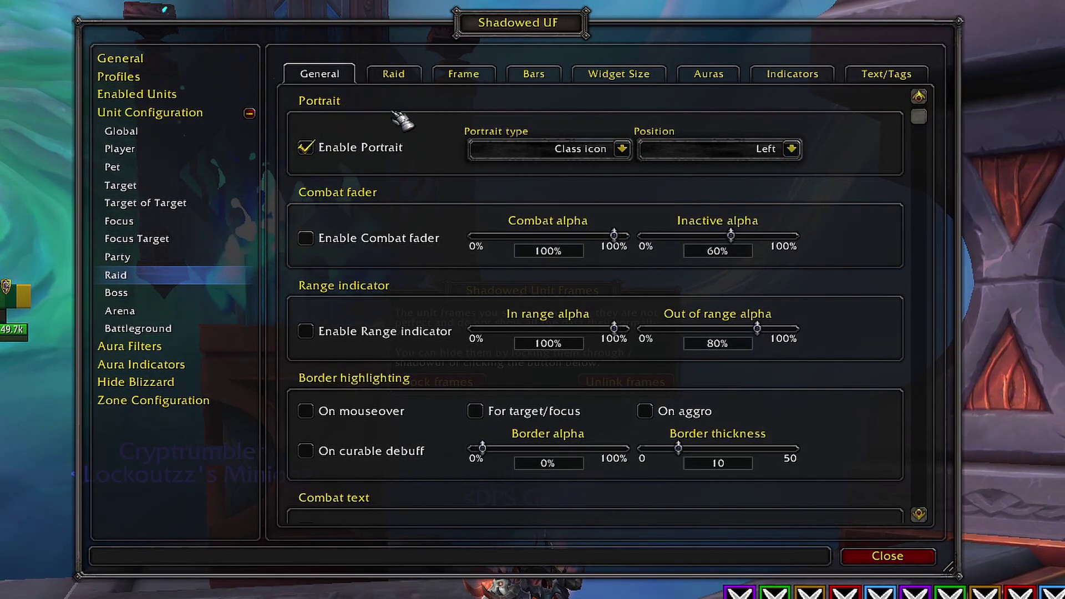
- Show the Raid Frame settings: scale 85%, height 30, width 100, anchored to Screen
click(410, 78)
click(473, 78)
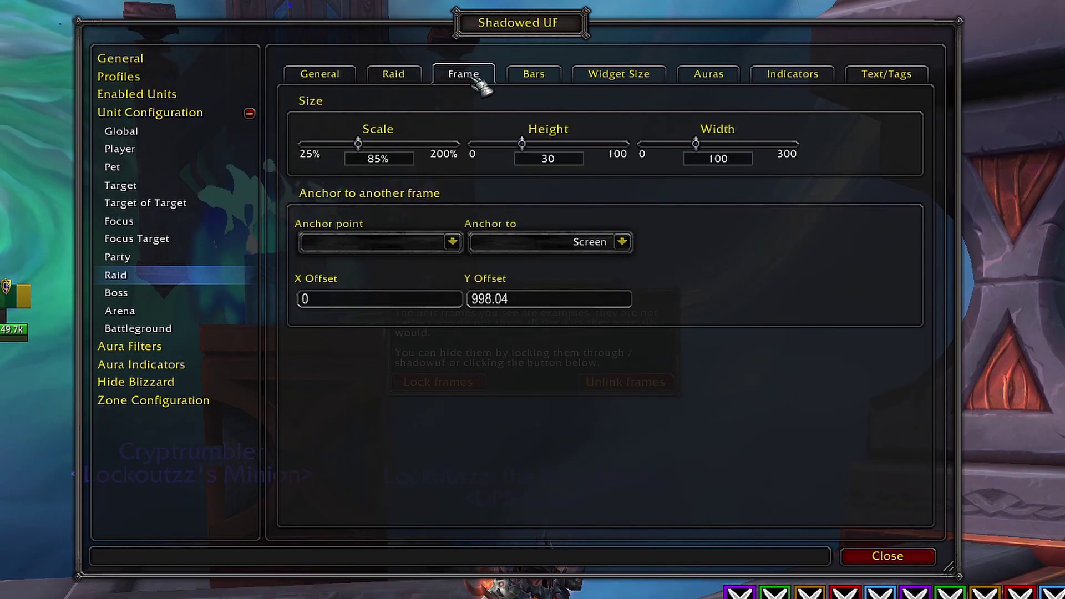